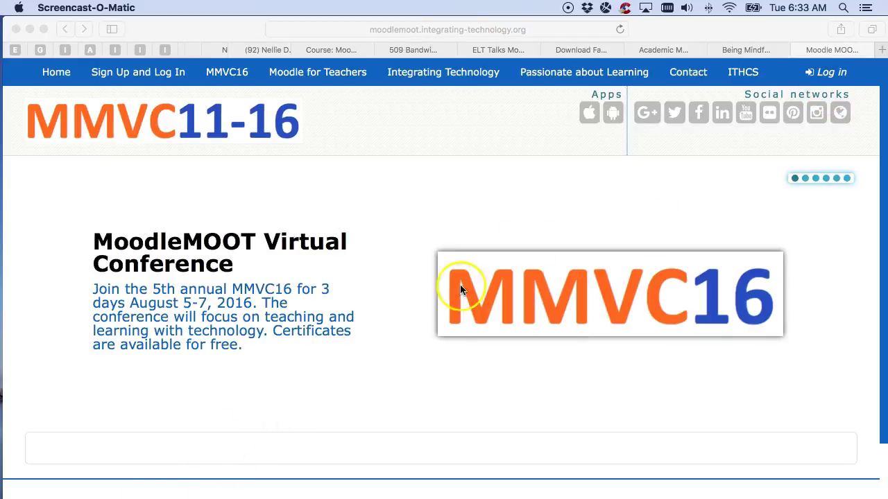
Log in to the MMVC16 site through 'Sign-in with another service' using a Google account.
{"action": "left_click_drag", "start_coordinate": [853, 138], "coordinate": [832, 87]}
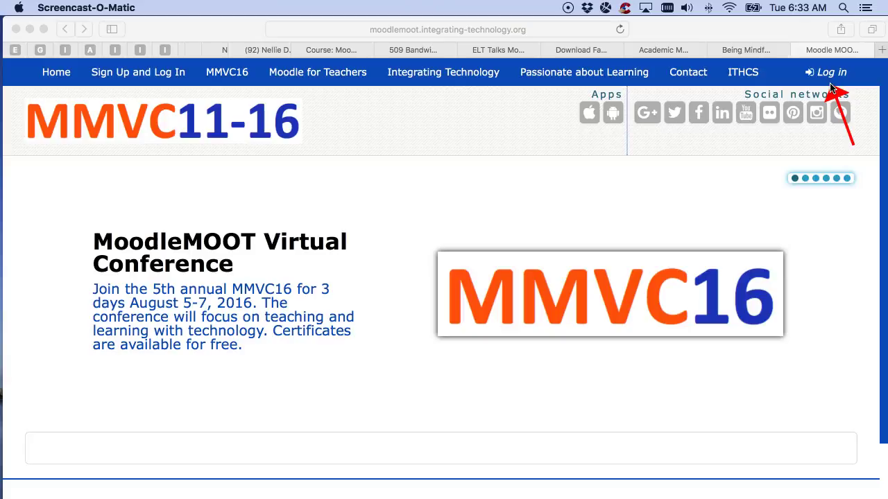
{"action": "left_click", "coordinate": [836, 77]}
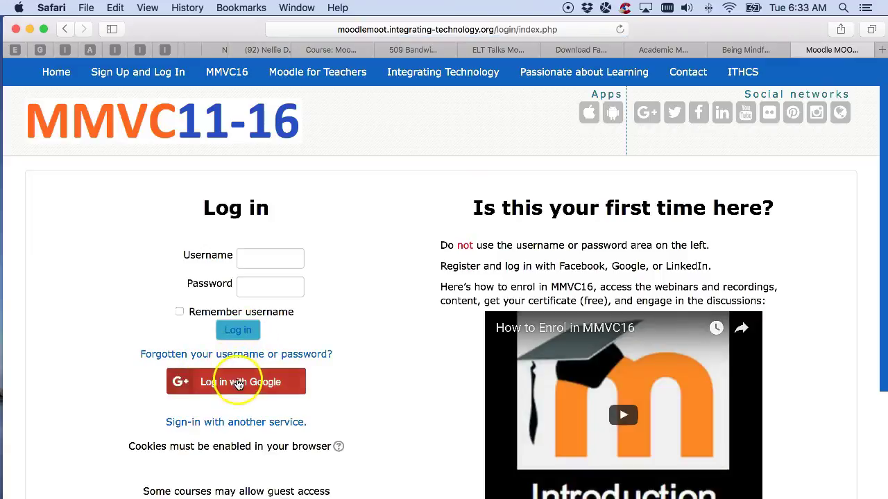
{"action": "left_click", "coordinate": [260, 422]}
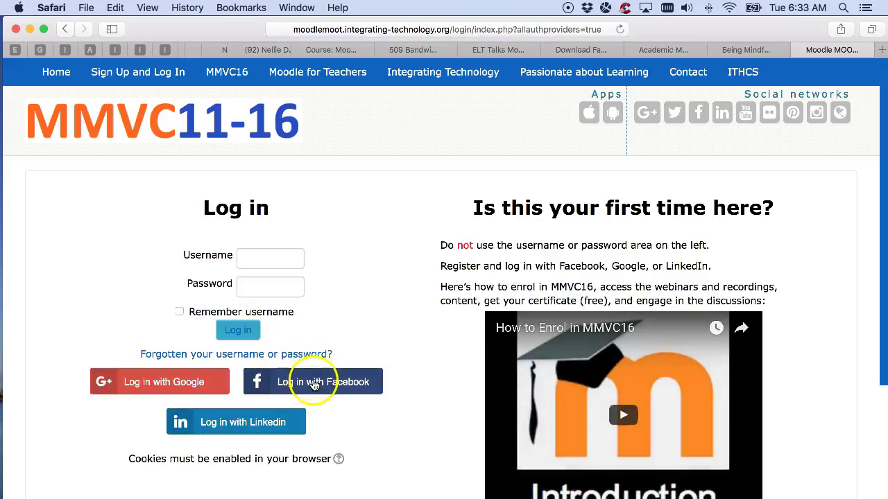
{"action": "left_click", "coordinate": [197, 384]}
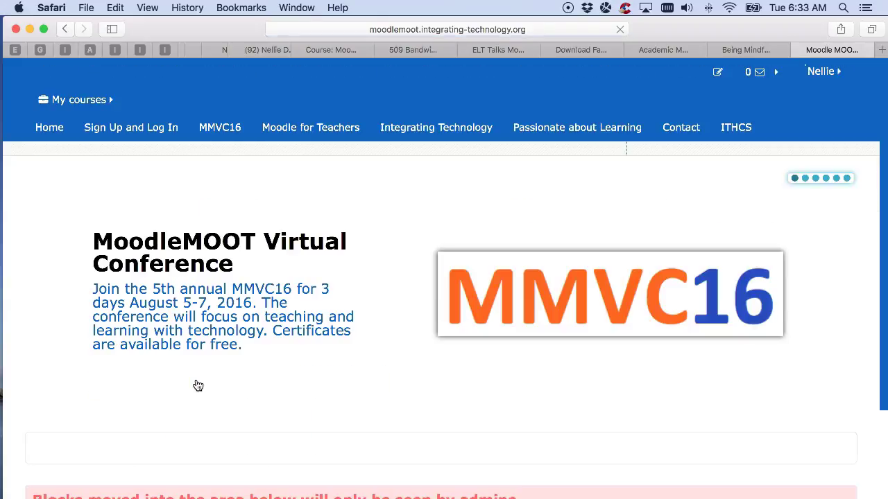
{"action": "mouse_move", "coordinate": [254, 311]}
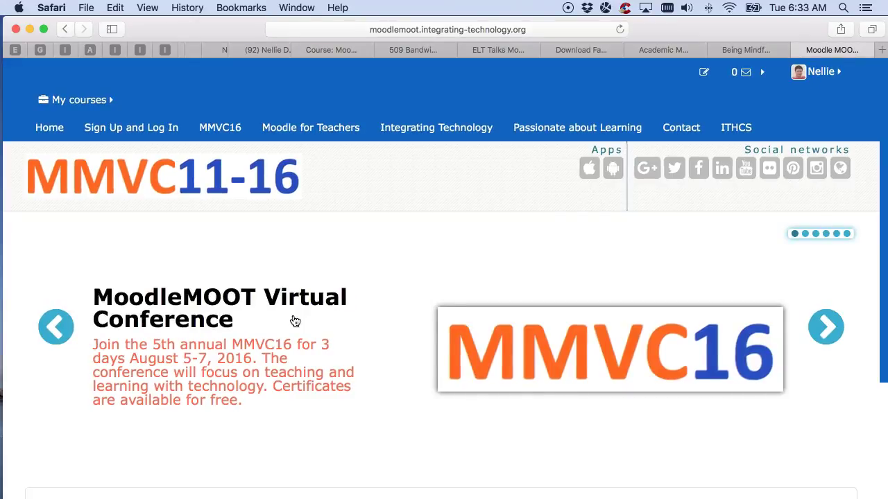
Enter your Skype ID in the profile's Optional fields and update the profile.
{"action": "left_click", "coordinate": [826, 73]}
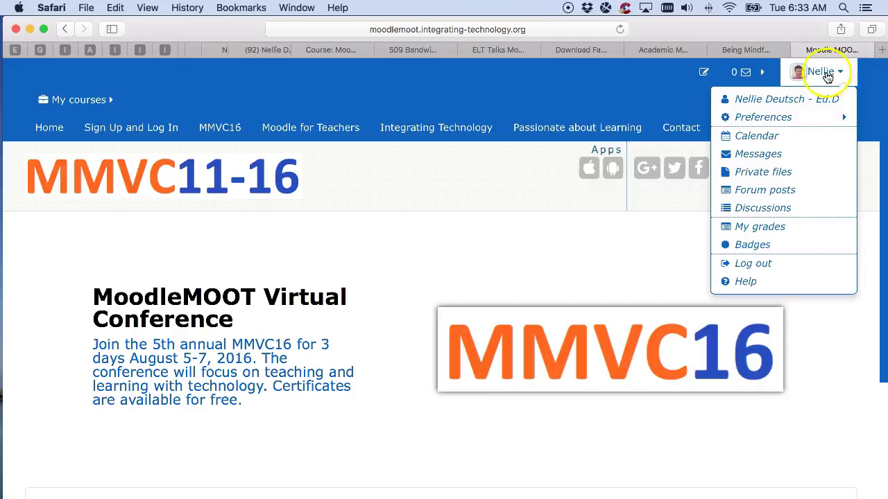
{"action": "mouse_move", "coordinate": [776, 117]}
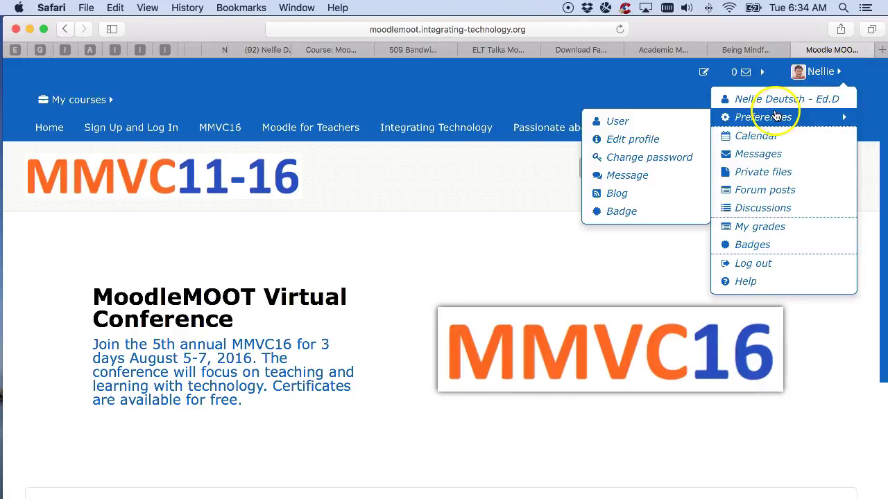
{"action": "left_click", "coordinate": [621, 142]}
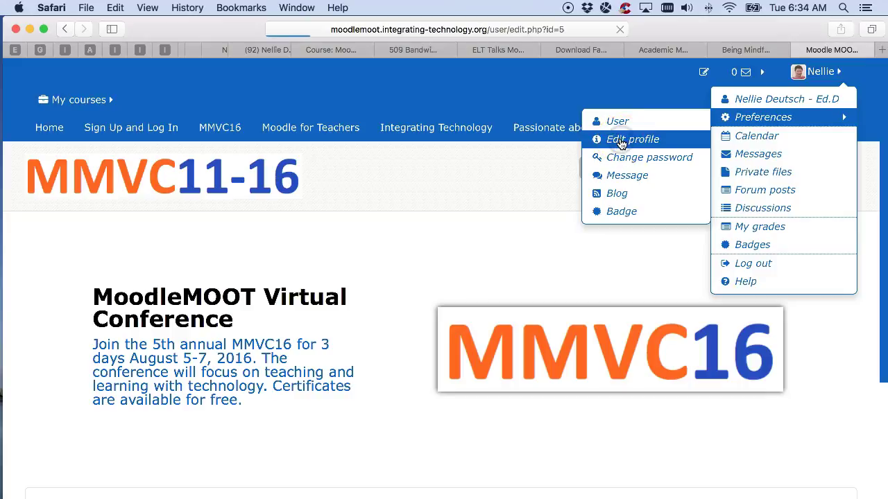
{"action": "scroll", "coordinate": [431, 208], "scroll_direction": "down", "scroll_amount": 15}
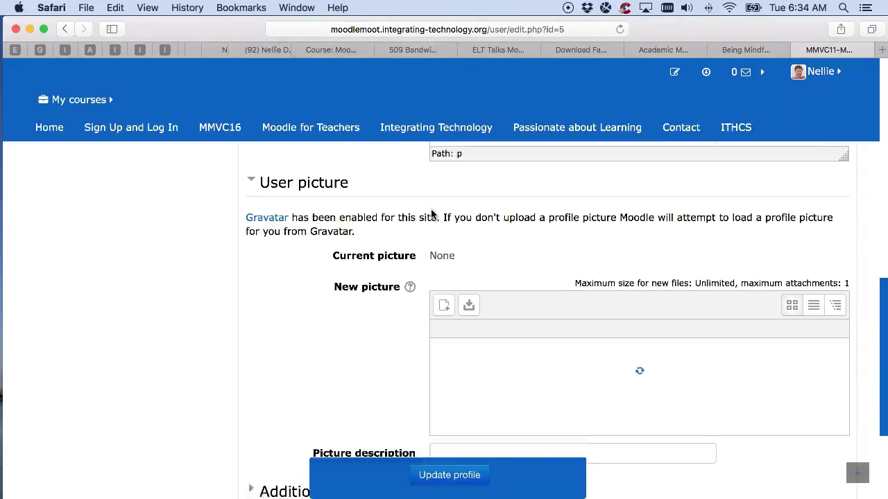
{"action": "scroll", "coordinate": [431, 213], "scroll_direction": "down", "scroll_amount": 5}
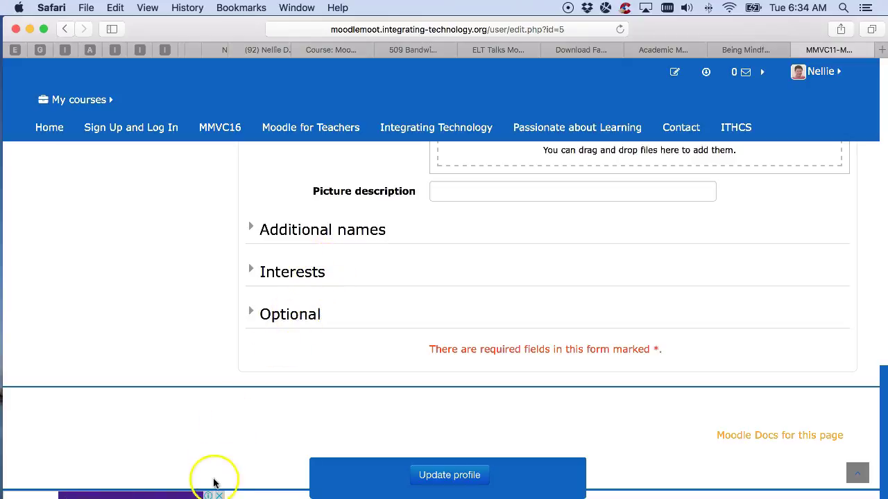
{"action": "left_click", "coordinate": [307, 317]}
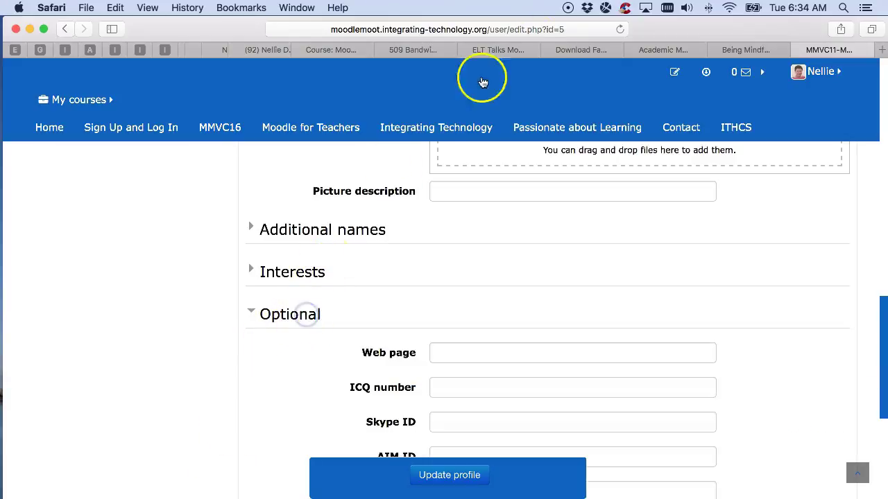
{"action": "scroll", "coordinate": [486, 229], "scroll_direction": "down", "scroll_amount": 3}
{"action": "left_click", "coordinate": [466, 246]}
{"action": "scroll", "coordinate": [461, 253], "scroll_direction": "down", "scroll_amount": 2}
{"action": "left_click", "coordinate": [449, 268]}
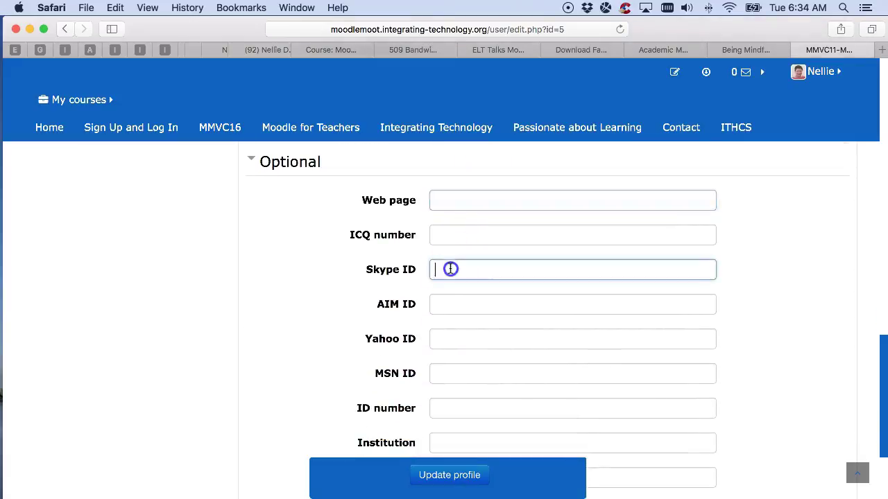
{"action": "type", "text": "nelliedeutschmuller"}
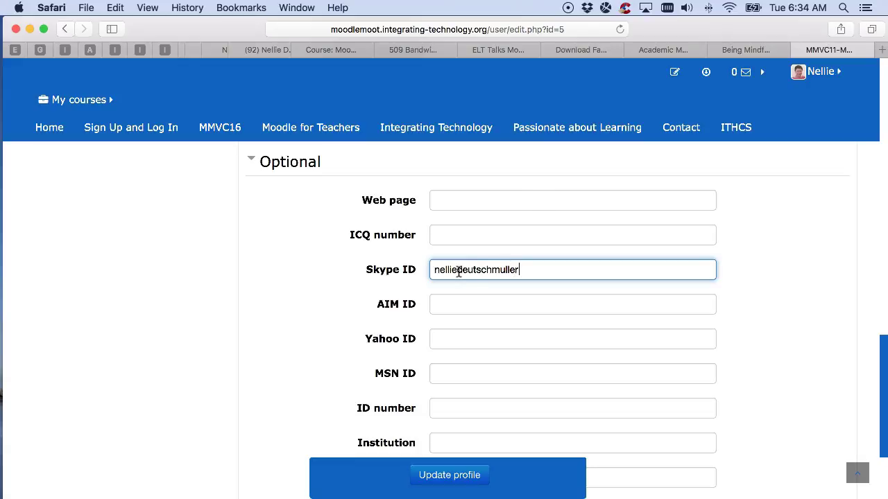
{"action": "left_click", "coordinate": [449, 476]}
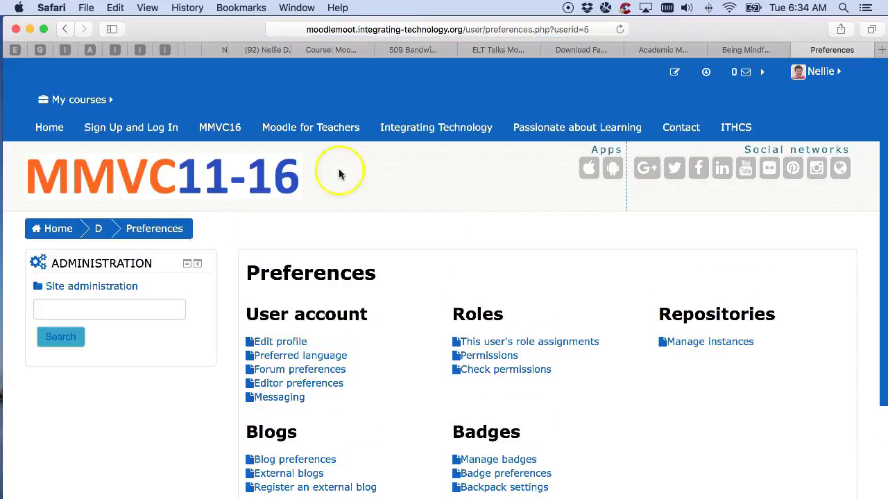
Open the MoodleMOOT Virtual Conference course from the home page and turn editing on.
{"action": "left_click", "coordinate": [160, 173]}
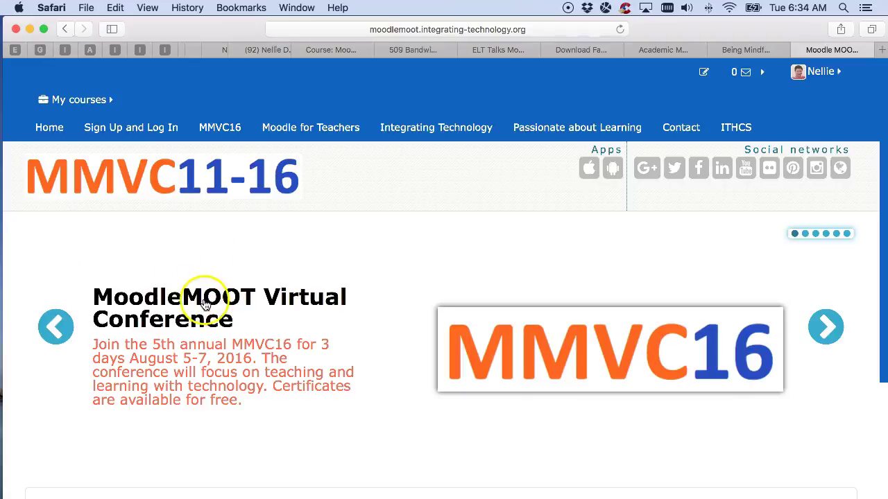
{"action": "left_click", "coordinate": [205, 303]}
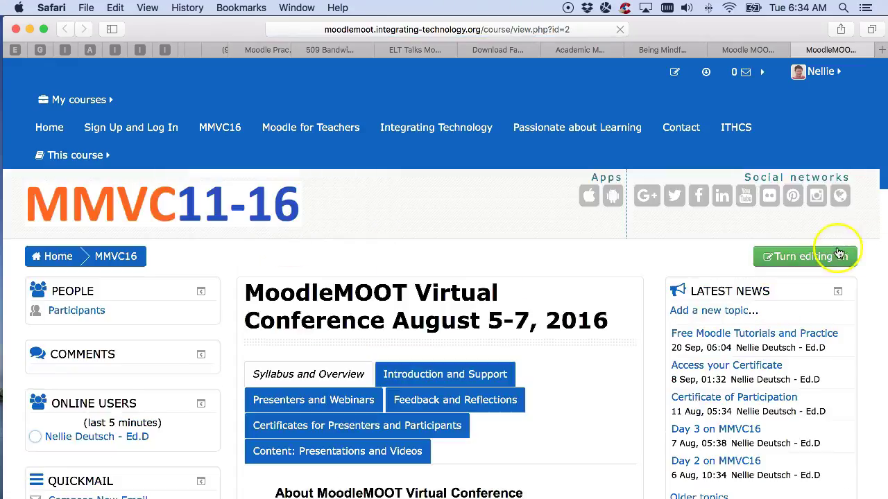
{"action": "left_click", "coordinate": [809, 256]}
{"action": "left_click", "coordinate": [802, 255]}
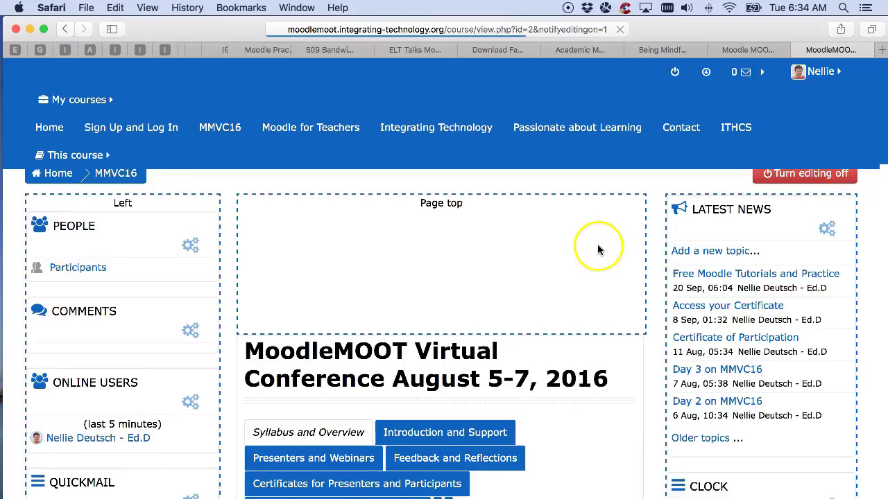
Add a new Topic 6 tab beside the existing course tabs.
{"action": "scroll", "coordinate": [599, 247], "scroll_direction": "down", "scroll_amount": 2}
{"action": "scroll", "coordinate": [601, 251], "scroll_direction": "down", "scroll_amount": 4}
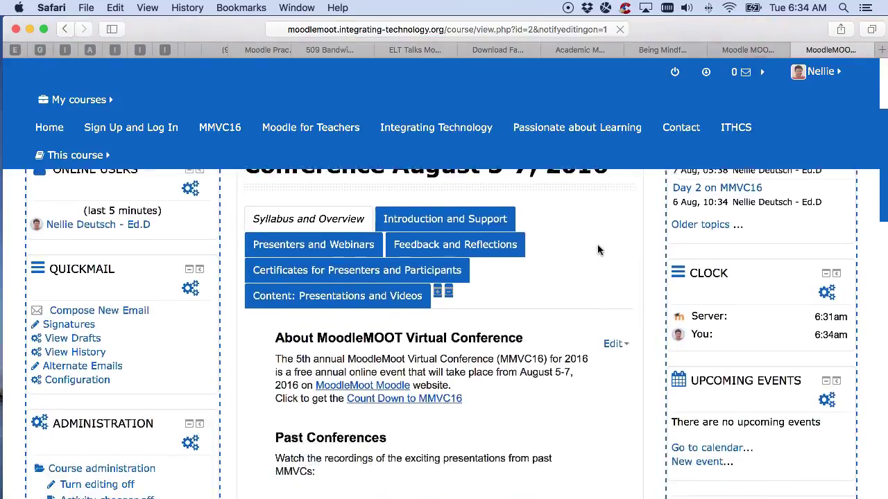
{"action": "scroll", "coordinate": [598, 250], "scroll_direction": "down", "scroll_amount": 5}
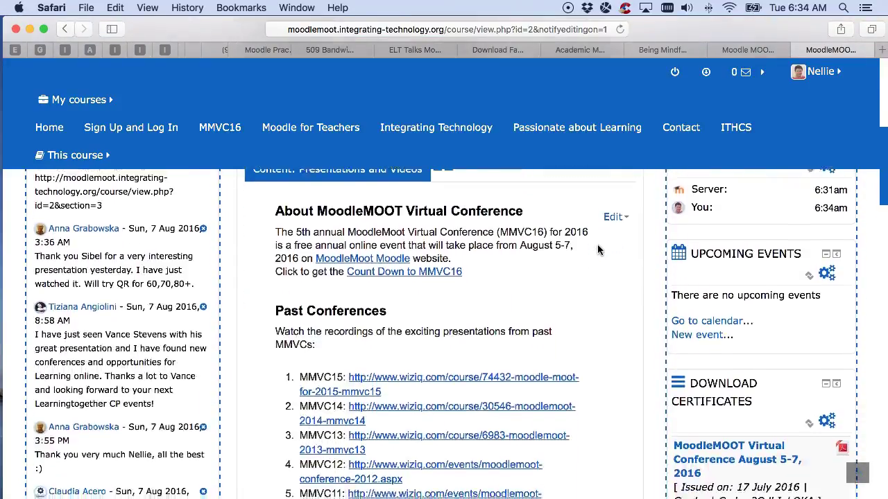
{"action": "scroll", "coordinate": [597, 250], "scroll_direction": "up", "scroll_amount": 6}
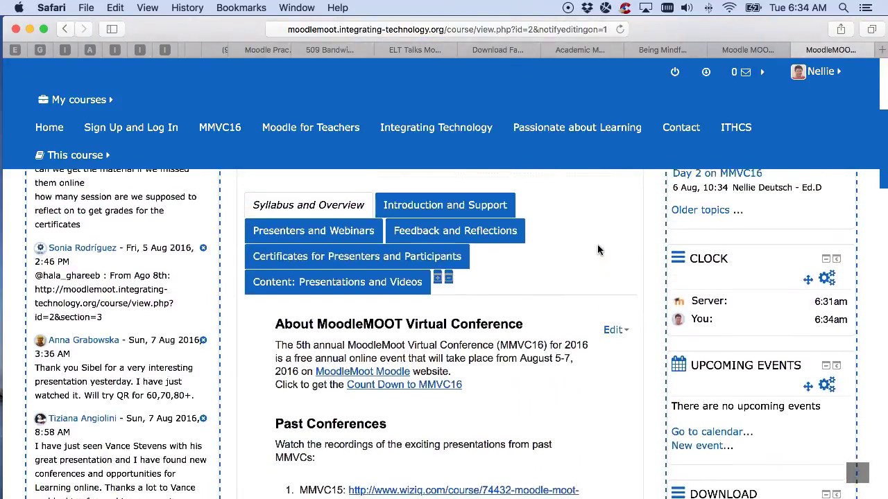
{"action": "left_click", "coordinate": [439, 295]}
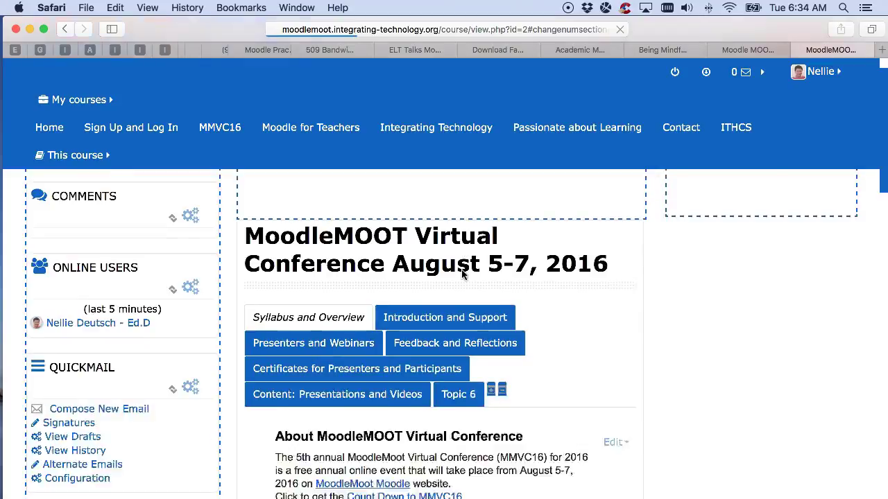
Rename the Topic 6 section to 'Skype Talks' instead of the default name and save it.
{"action": "left_click", "coordinate": [474, 345]}
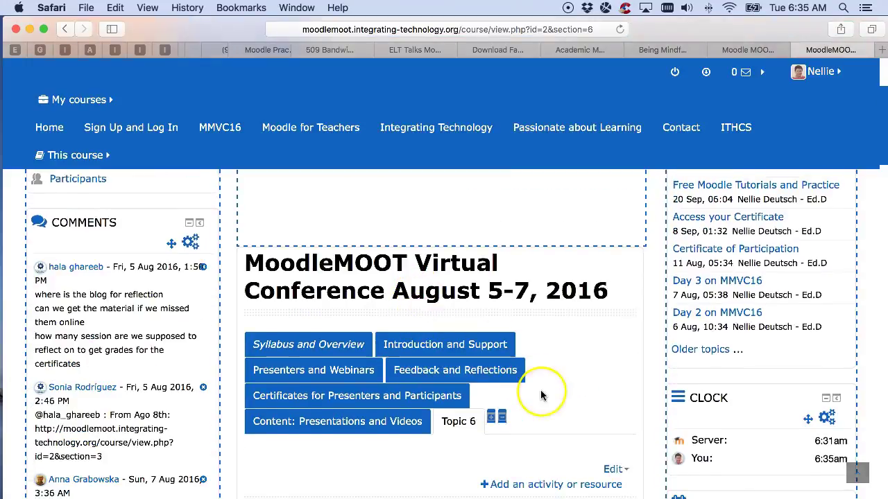
{"action": "scroll", "coordinate": [542, 395], "scroll_direction": "down", "scroll_amount": 3}
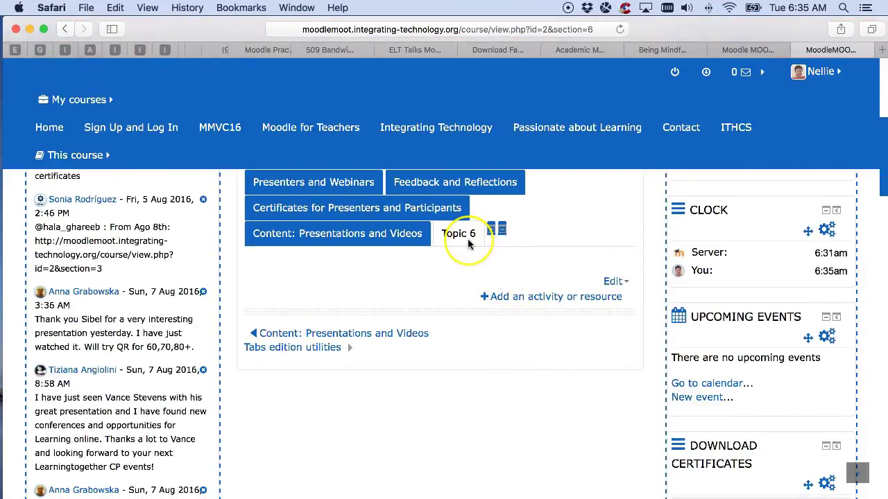
{"action": "left_click", "coordinate": [613, 281]}
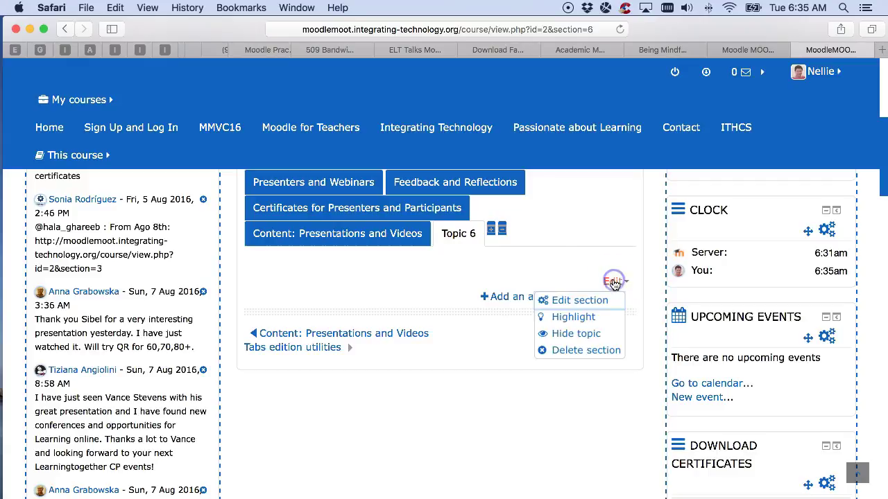
{"action": "left_click", "coordinate": [563, 301]}
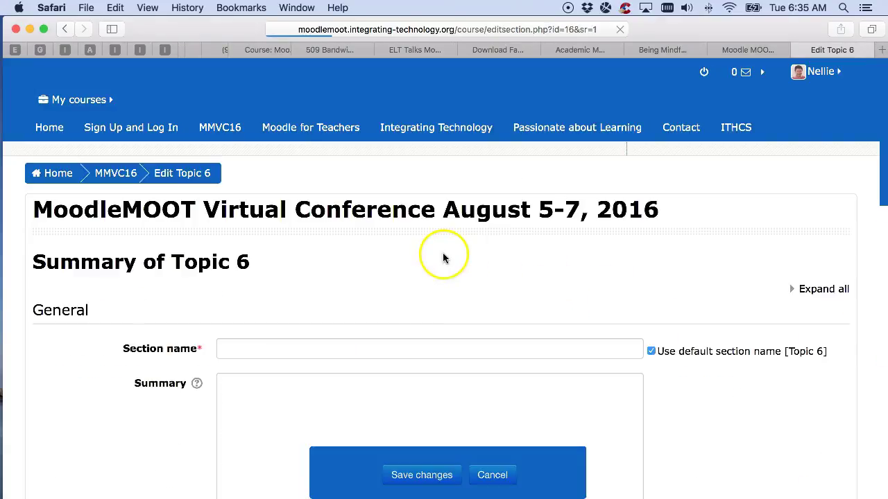
{"action": "left_click", "coordinate": [652, 293]}
{"action": "left_click", "coordinate": [355, 288]}
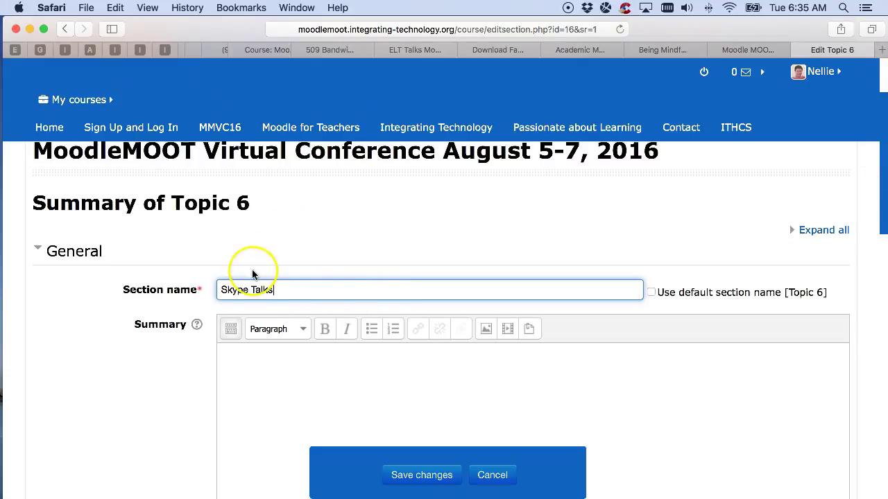
{"action": "scroll", "coordinate": [252, 274], "scroll_direction": "down", "scroll_amount": 10}
{"action": "scroll", "coordinate": [251, 269], "scroll_direction": "down", "scroll_amount": 8}
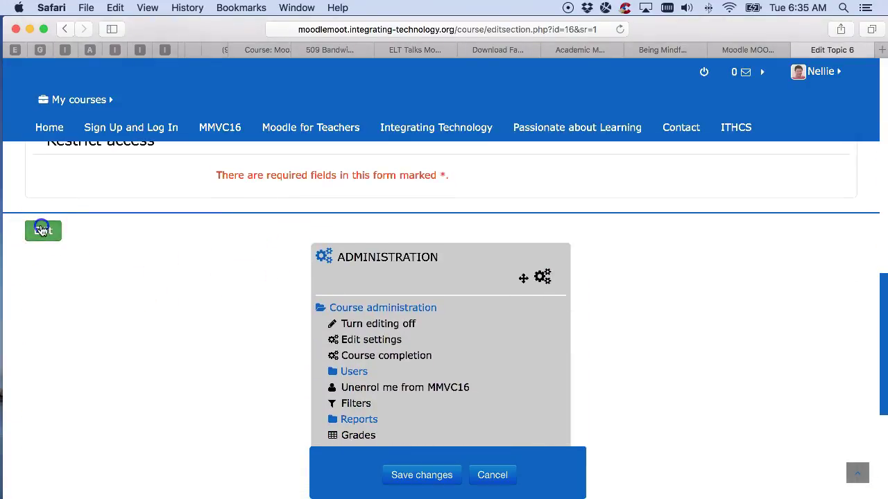
{"action": "left_click", "coordinate": [426, 476]}
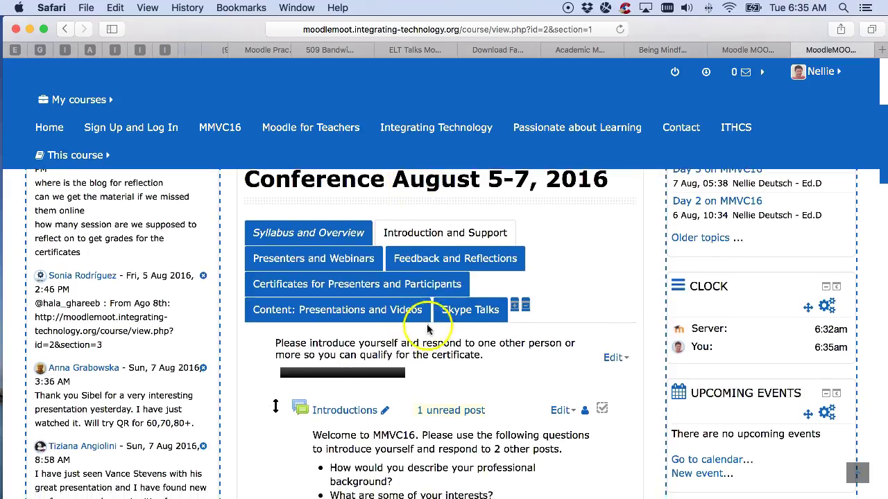
Switch to the new, still-empty Skype Talks tab.
{"action": "left_click", "coordinate": [465, 315]}
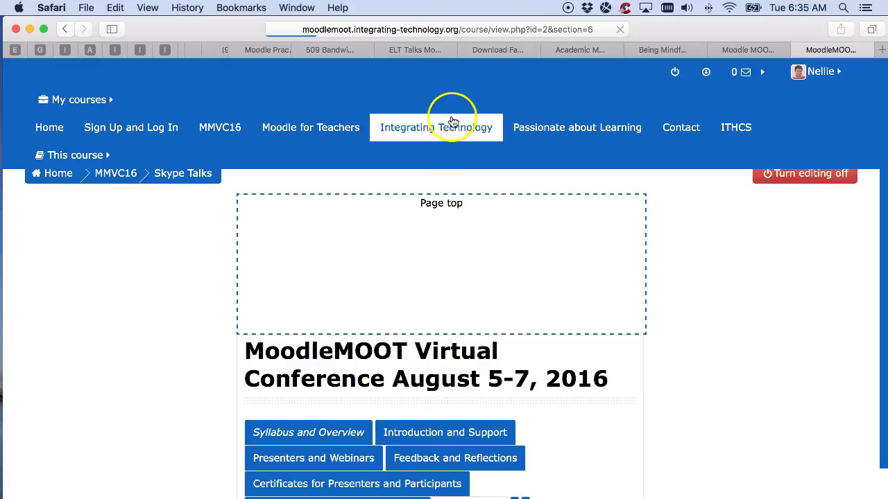
{"action": "scroll", "coordinate": [443, 166], "scroll_direction": "down", "scroll_amount": 3}
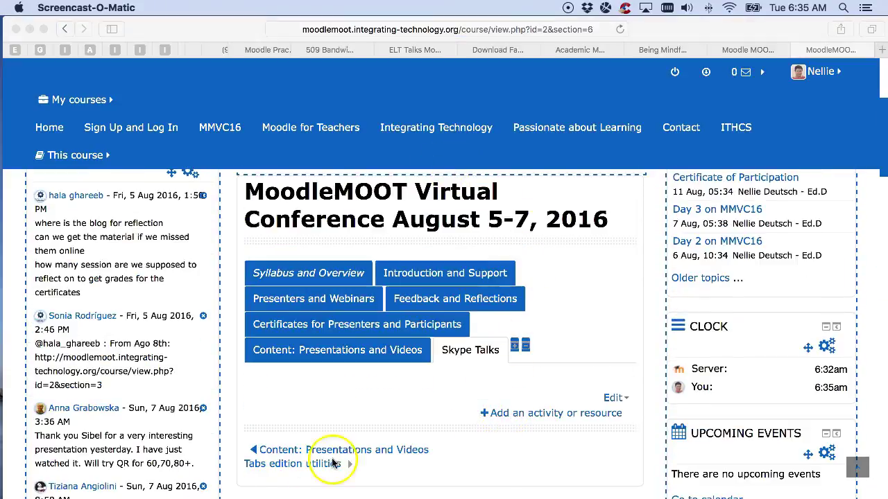
{"action": "key", "text": "alt+p"}
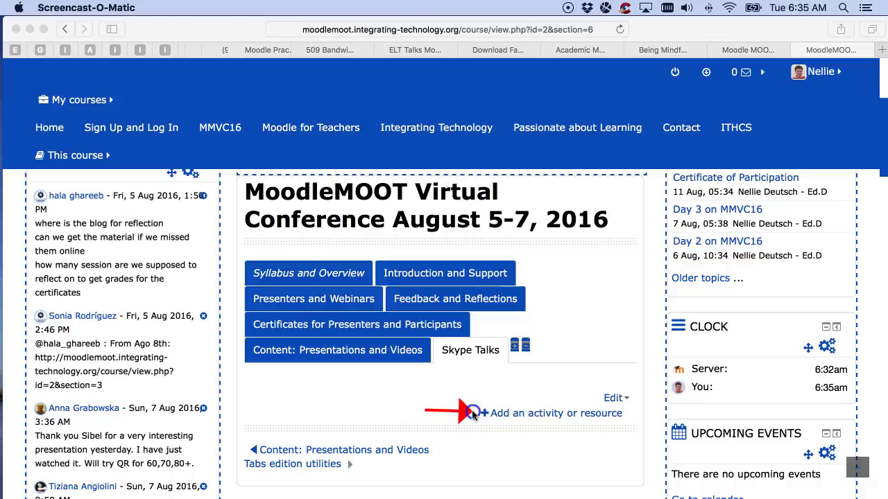
Pick Skype from the activity chooser and add it to the Skype Talks section.
{"action": "left_click", "coordinate": [547, 413]}
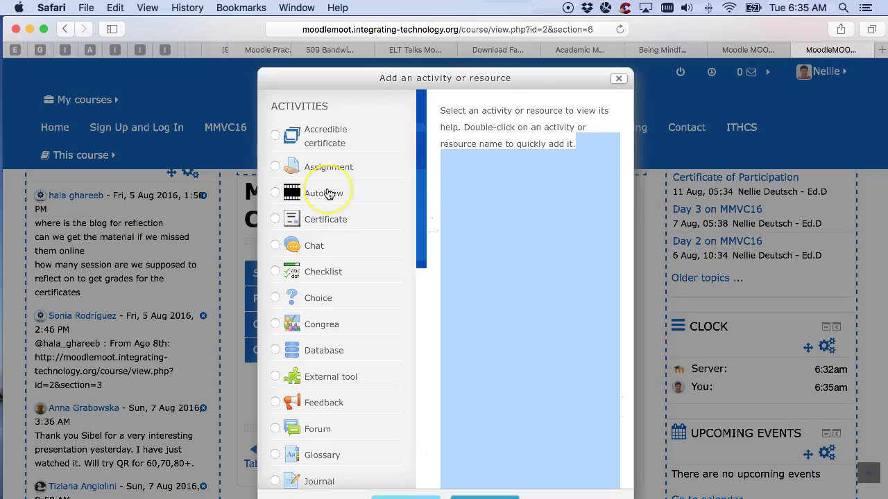
{"action": "scroll", "coordinate": [328, 194], "scroll_direction": "down", "scroll_amount": 5}
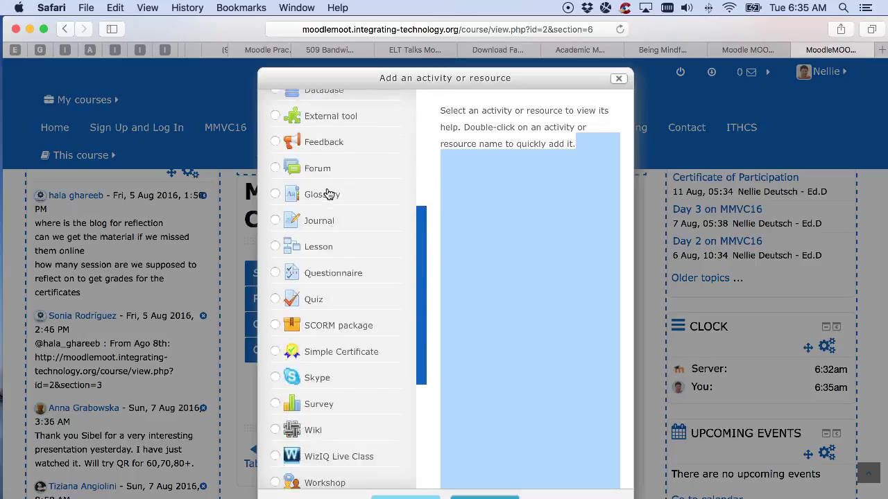
{"action": "scroll", "coordinate": [329, 193], "scroll_direction": "down", "scroll_amount": 3}
{"action": "left_click", "coordinate": [302, 292]}
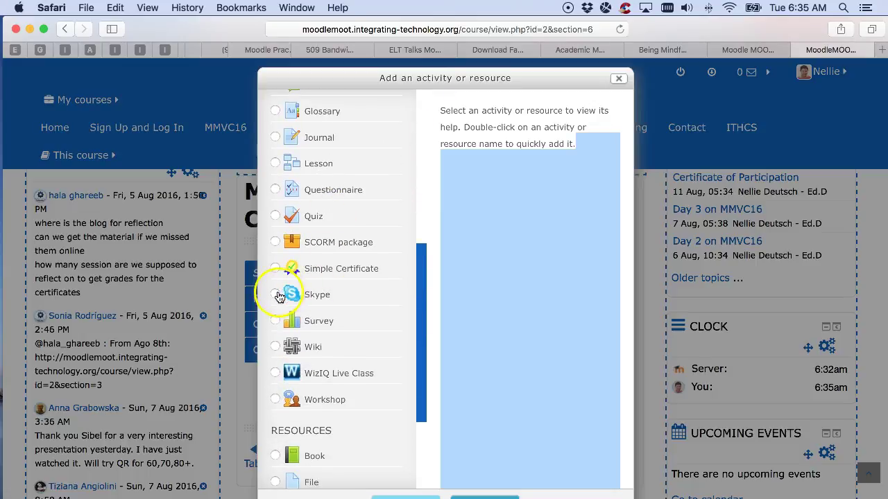
{"action": "left_click", "coordinate": [279, 297]}
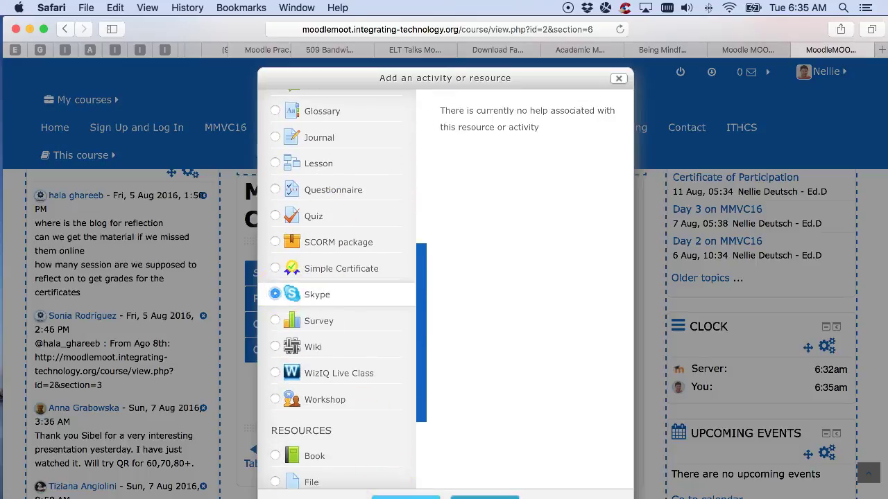
{"action": "left_click_drag", "start_coordinate": [534, 79], "coordinate": [533, 64]}
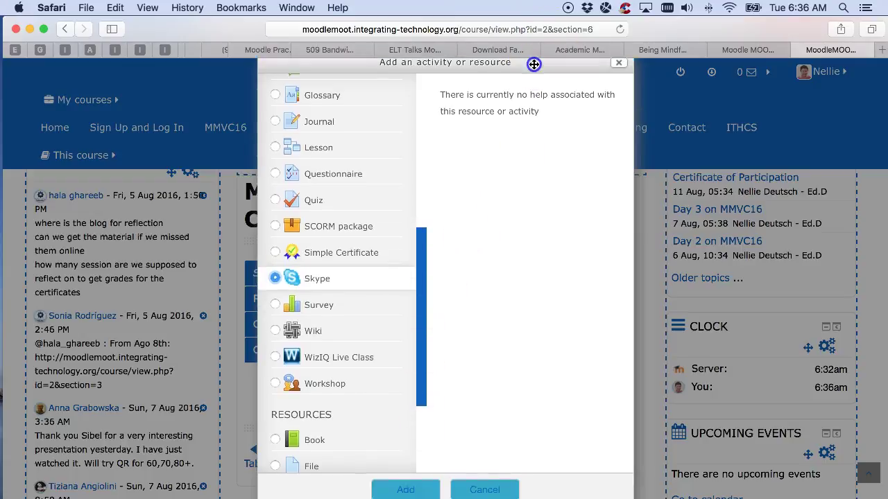
{"action": "key", "text": "Return"}
{"action": "scroll", "coordinate": [458, 208], "scroll_direction": "down", "scroll_amount": 1}
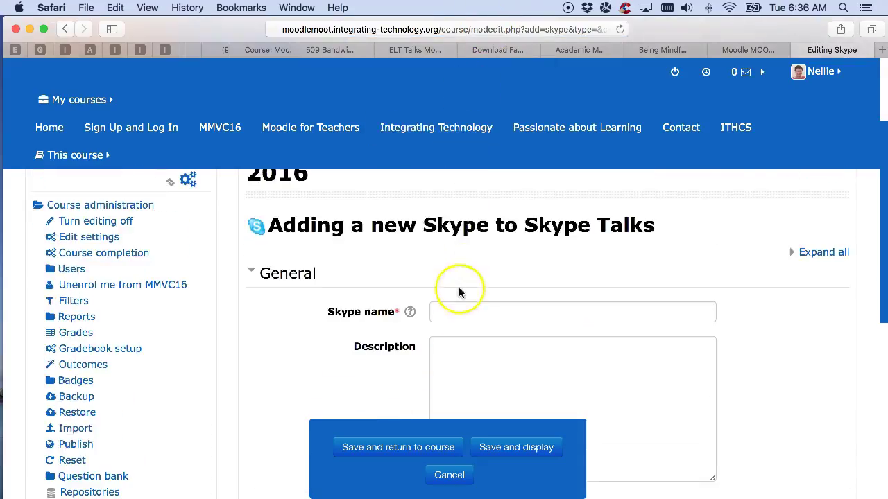
Read the Skype name help, then fill your Skype account name into the Skype name field.
{"action": "left_click", "coordinate": [410, 315]}
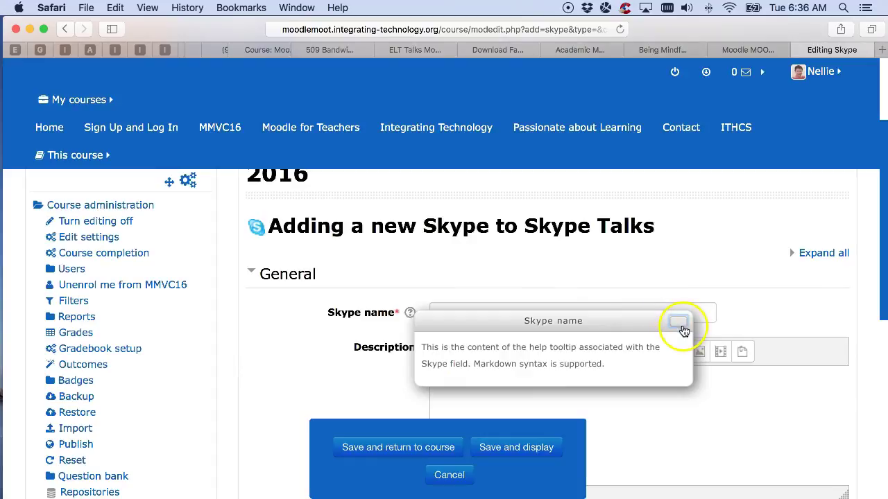
{"action": "scroll", "coordinate": [681, 326], "scroll_direction": "down", "scroll_amount": 1}
{"action": "left_click", "coordinate": [686, 299]}
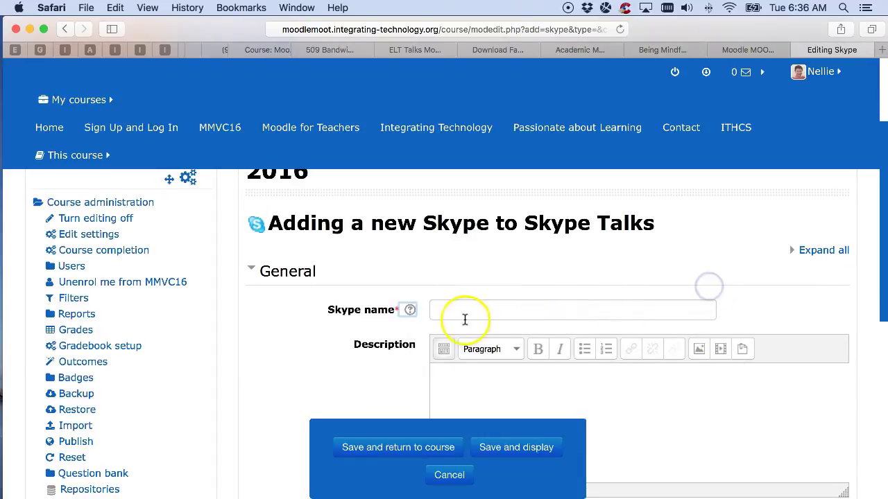
{"action": "scroll", "coordinate": [461, 317], "scroll_direction": "down", "scroll_amount": 2}
{"action": "left_click", "coordinate": [440, 246]}
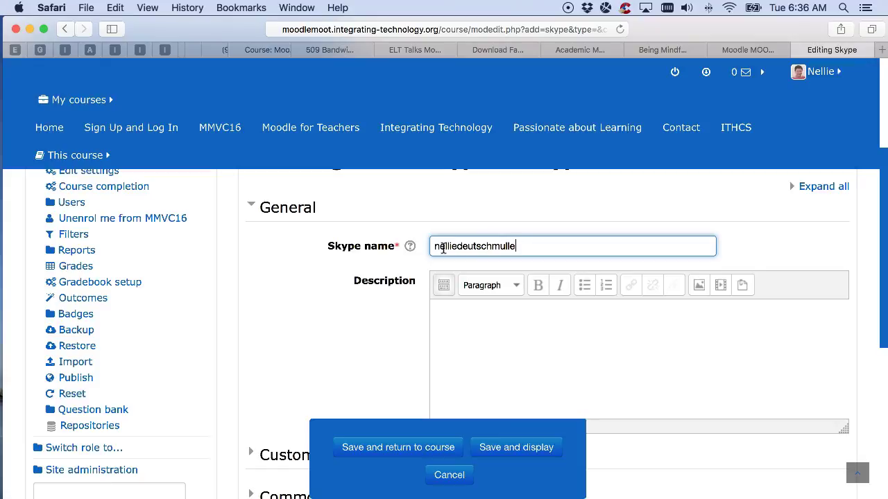
{"action": "scroll", "coordinate": [443, 248], "scroll_direction": "down", "scroll_amount": 5}
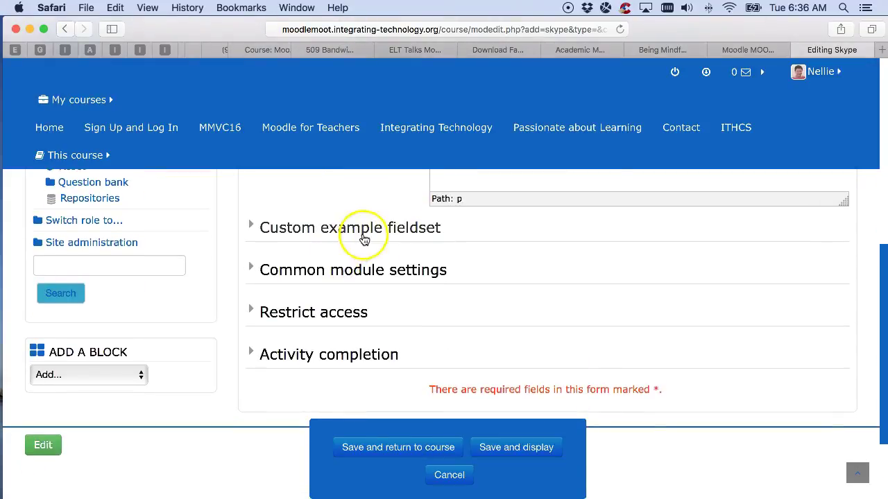
Change Group mode from Separate groups to No groups and expand Restrict access.
{"action": "left_click", "coordinate": [381, 228]}
{"action": "scroll", "coordinate": [379, 231], "scroll_direction": "down", "scroll_amount": 2}
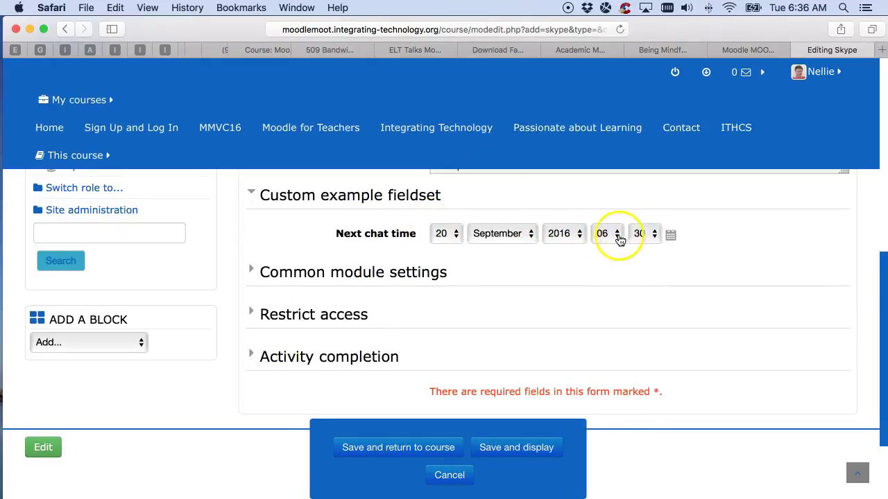
{"action": "left_click", "coordinate": [405, 273]}
{"action": "scroll", "coordinate": [423, 270], "scroll_direction": "down", "scroll_amount": 3}
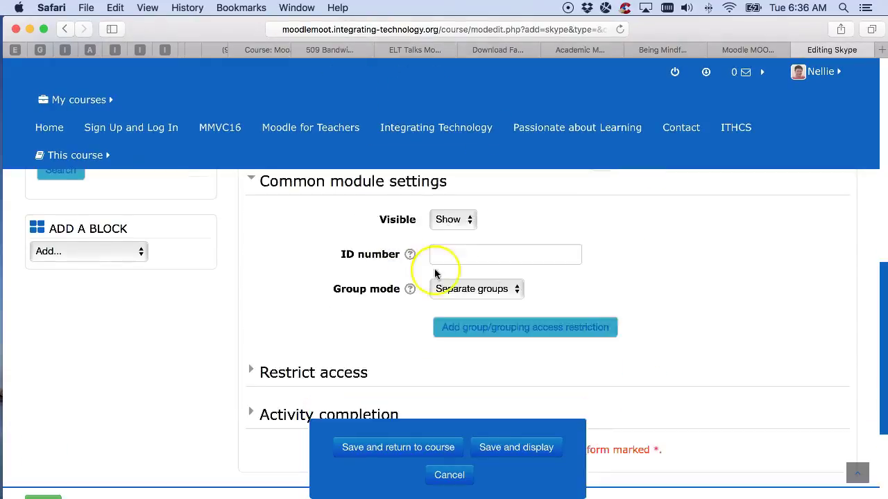
{"action": "left_click", "coordinate": [517, 295]}
{"action": "left_click", "coordinate": [478, 279]}
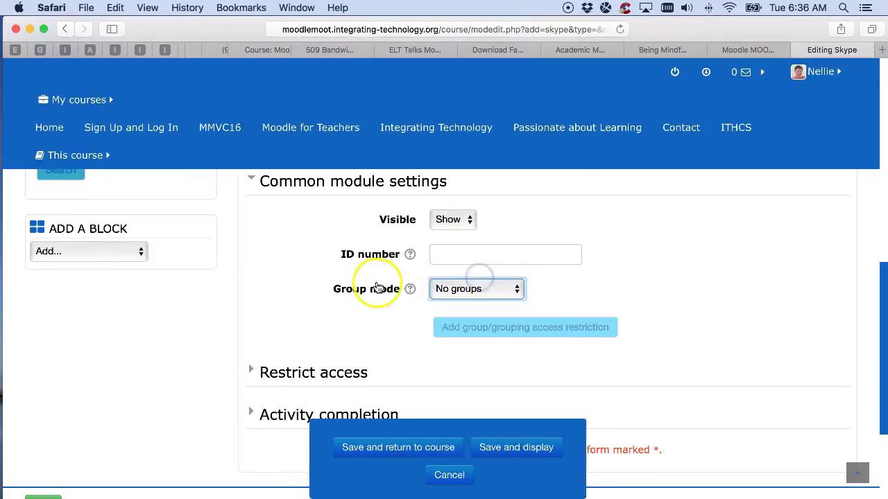
{"action": "scroll", "coordinate": [377, 290], "scroll_direction": "down", "scroll_amount": 2}
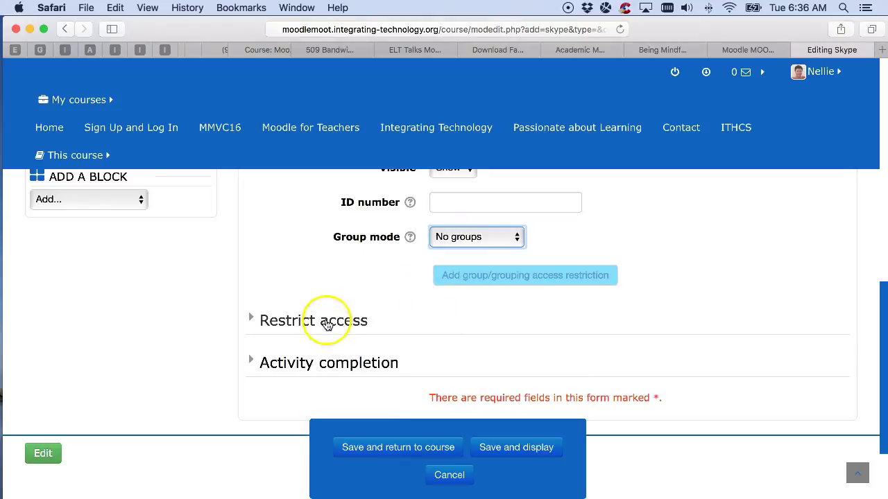
{"action": "left_click", "coordinate": [299, 320]}
{"action": "scroll", "coordinate": [323, 325], "scroll_direction": "down", "scroll_amount": 3}
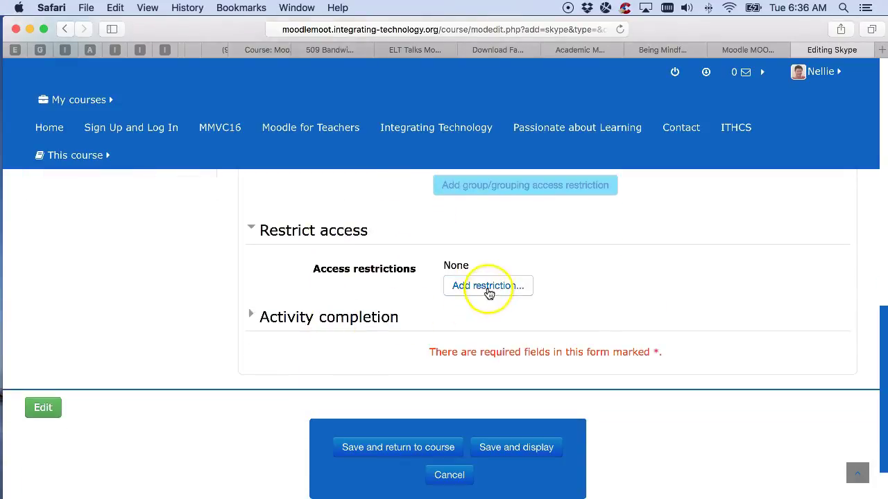
Add a User profile field access restriction, then navigate back away from the unsaved form.
{"action": "left_click", "coordinate": [488, 286]}
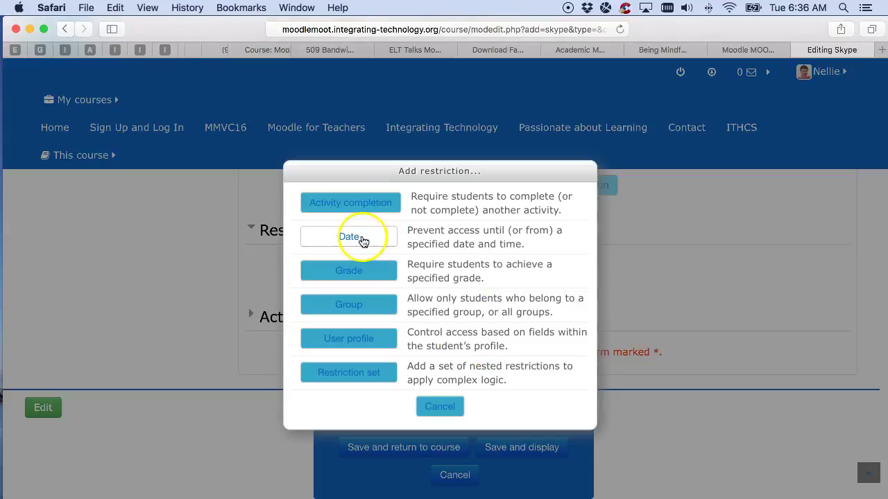
{"action": "left_click", "coordinate": [354, 340]}
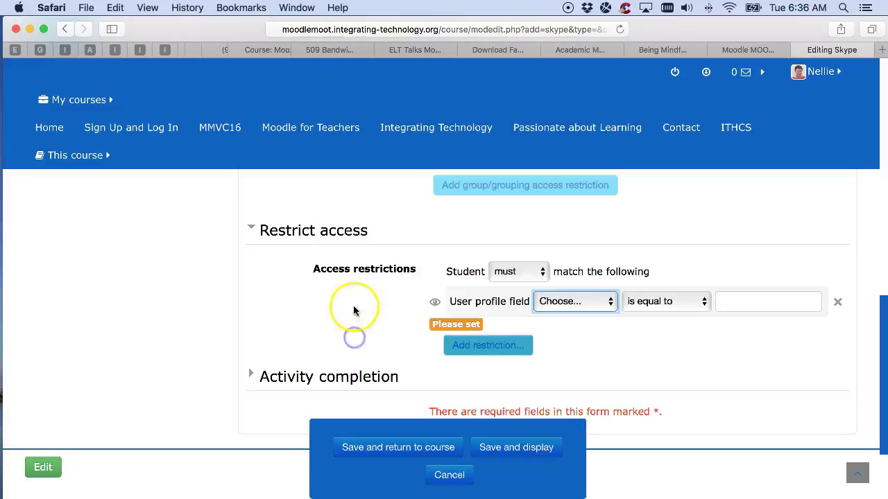
{"action": "left_click", "coordinate": [475, 184]}
{"action": "left_click", "coordinate": [120, 97]}
{"action": "left_click", "coordinate": [119, 97]}
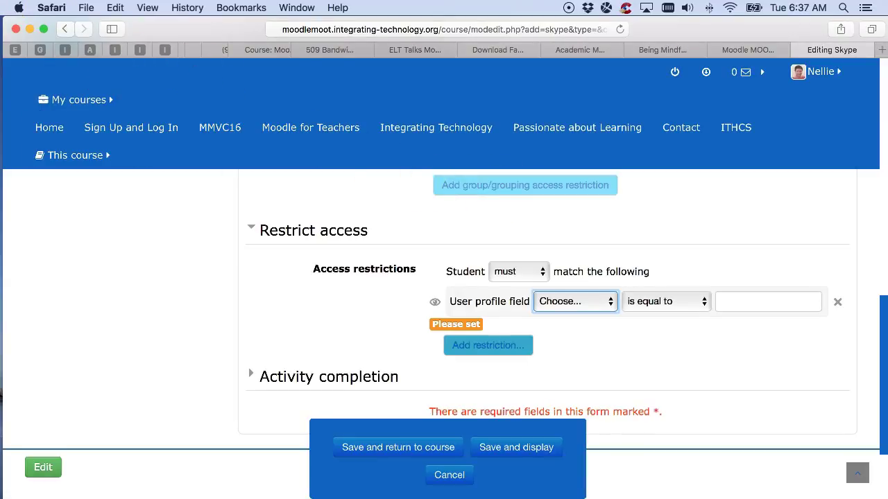
{"action": "left_click", "coordinate": [64, 28]}
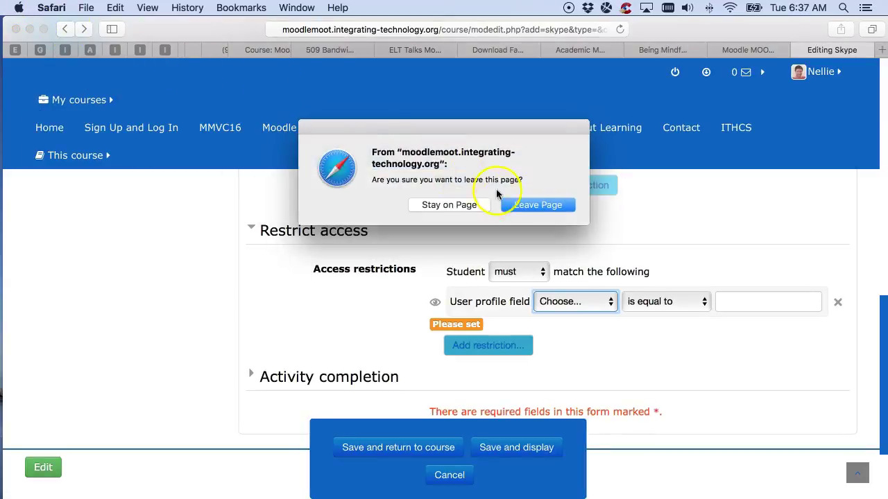
Leave the old form, start a new Skype activity with your Skype name, and save and return to course.
{"action": "left_click", "coordinate": [521, 207]}
{"action": "left_click", "coordinate": [484, 486]}
{"action": "left_click", "coordinate": [448, 301]}
{"action": "type", "text": "nelliedeutschmuller"}
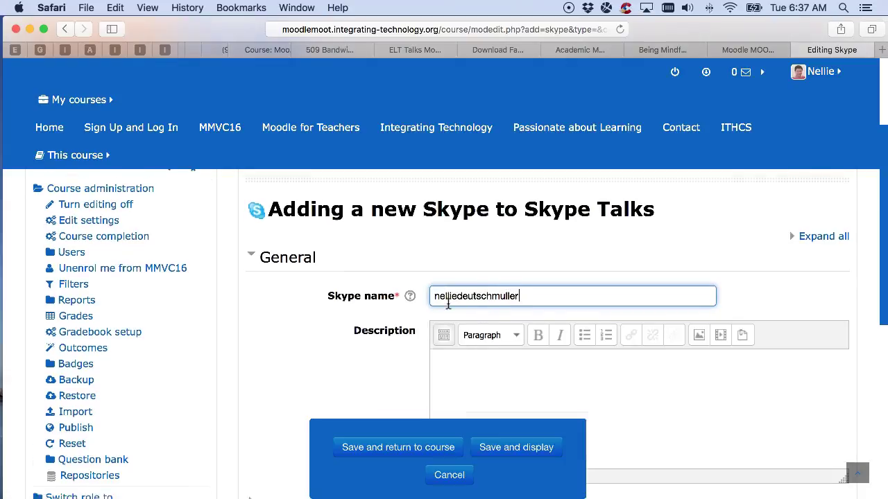
{"action": "scroll", "coordinate": [448, 302], "scroll_direction": "down", "scroll_amount": 10}
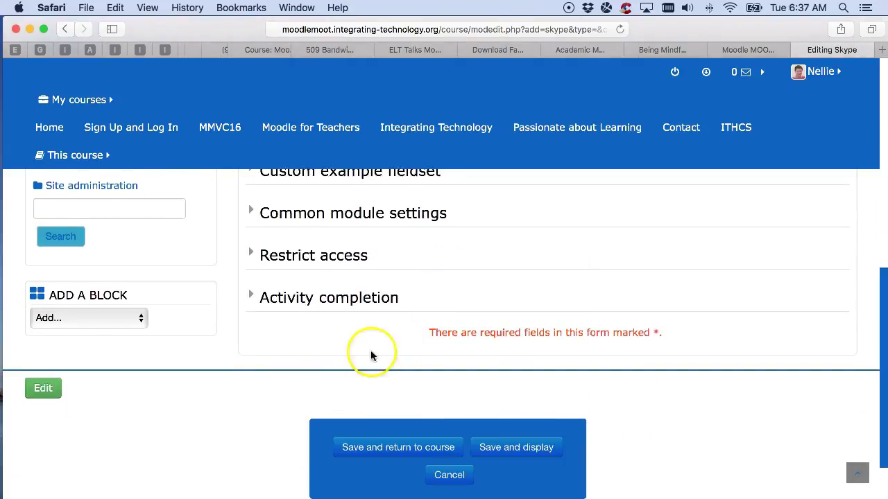
{"action": "left_click", "coordinate": [386, 448]}
Open the newly created Skype activity from the Skype Talks tab.
{"action": "scroll", "coordinate": [337, 169], "scroll_direction": "down", "scroll_amount": 8}
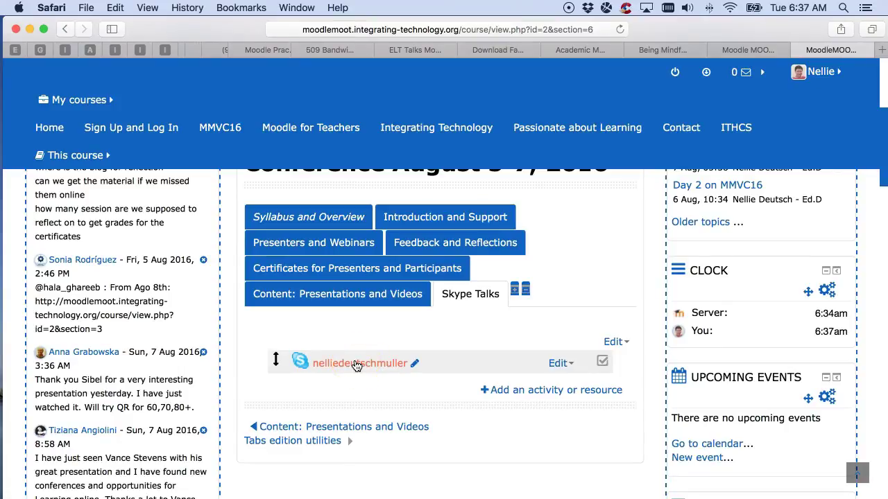
{"action": "left_click", "coordinate": [356, 364]}
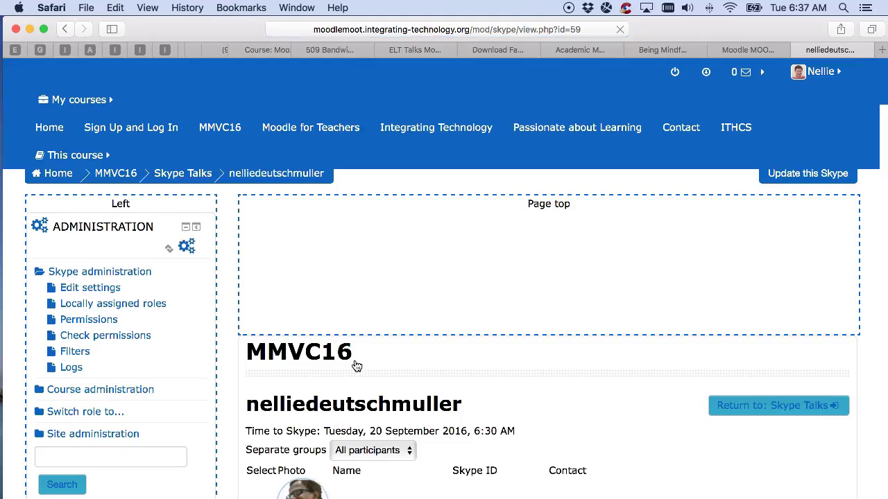
{"action": "scroll", "coordinate": [354, 333], "scroll_direction": "down", "scroll_amount": 2}
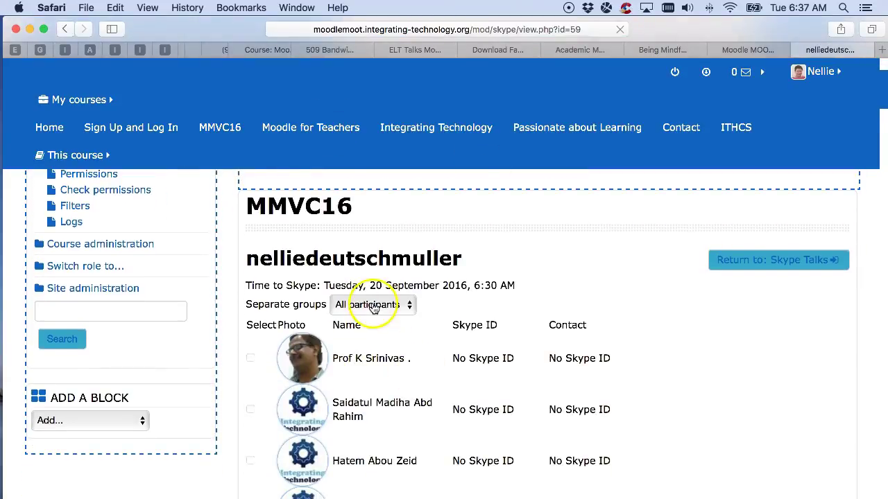
{"action": "scroll", "coordinate": [369, 310], "scroll_direction": "down", "scroll_amount": 7}
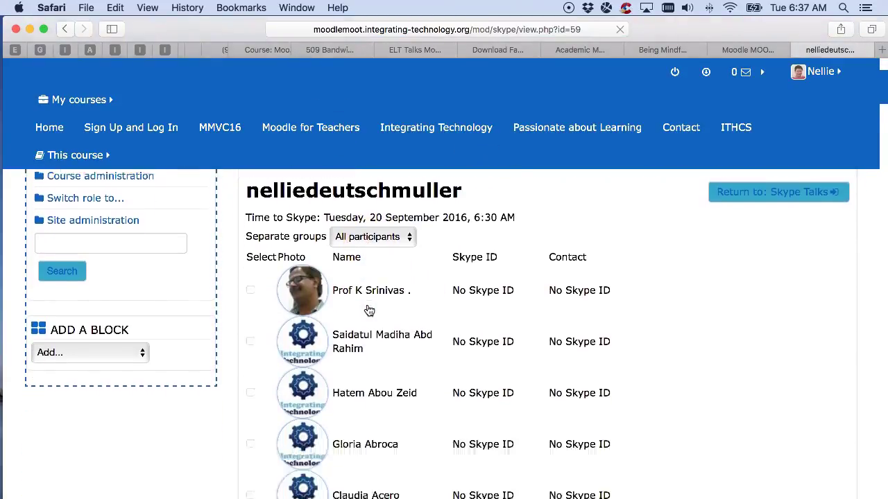
{"action": "scroll", "coordinate": [369, 309], "scroll_direction": "down", "scroll_amount": 11}
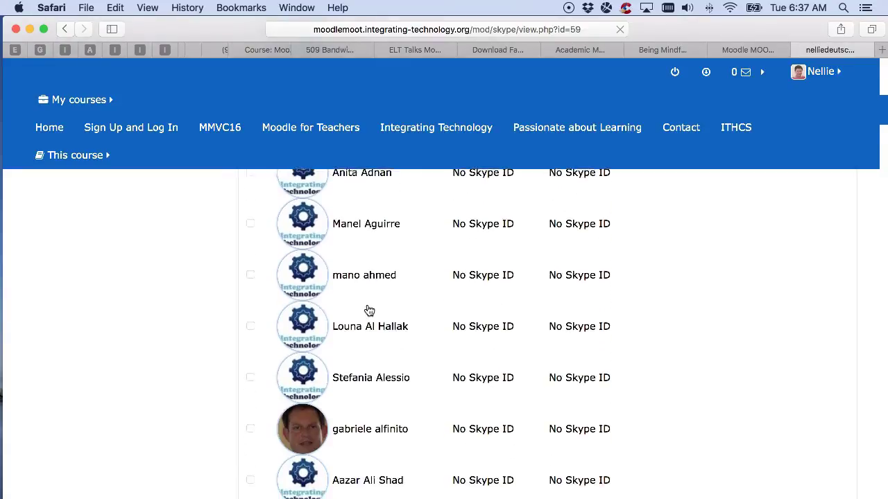
{"action": "scroll", "coordinate": [368, 310], "scroll_direction": "down", "scroll_amount": 11}
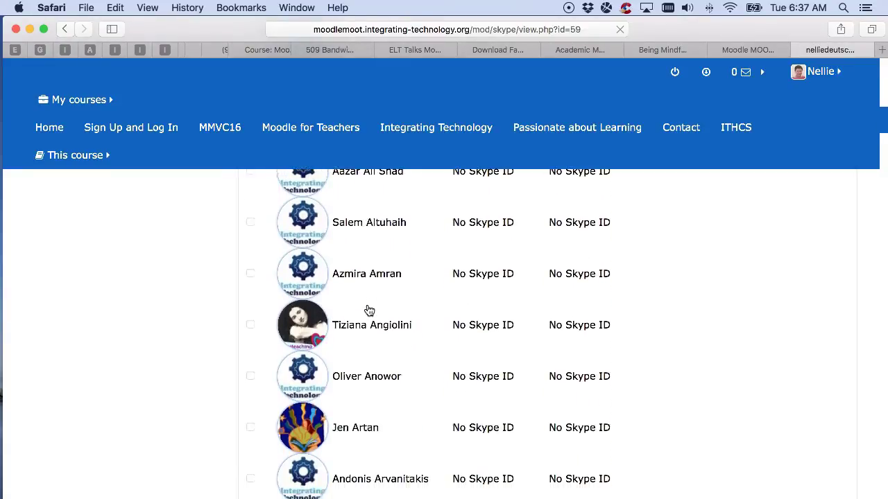
{"action": "scroll", "coordinate": [369, 310], "scroll_direction": "up", "scroll_amount": 20}
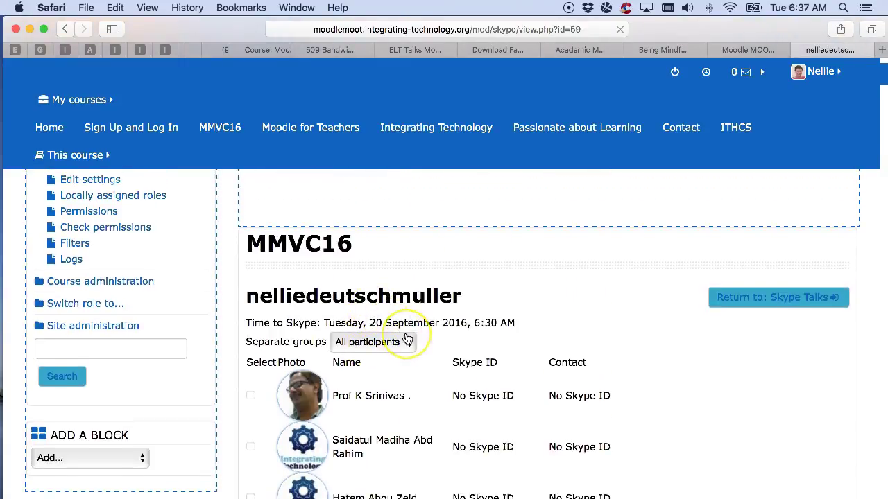
{"action": "scroll", "coordinate": [407, 339], "scroll_direction": "down", "scroll_amount": 7}
{"action": "scroll", "coordinate": [407, 337], "scroll_direction": "up", "scroll_amount": 5}
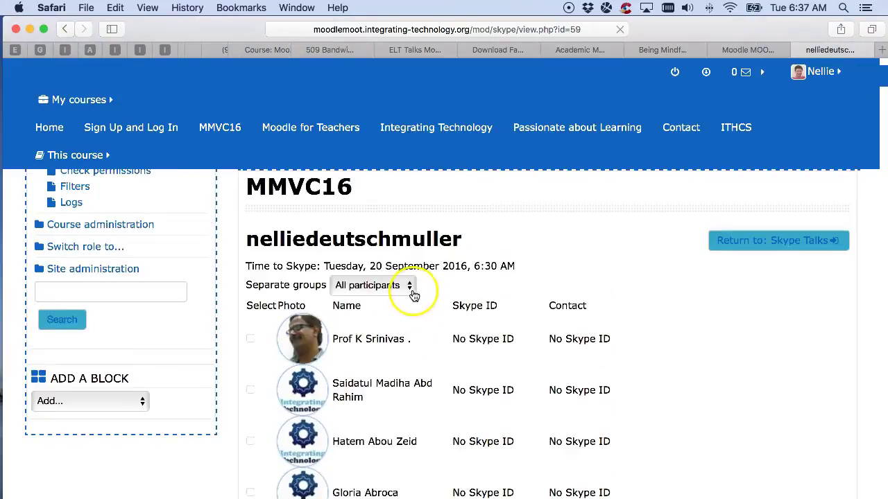
Keep the group filter on all participants and scroll through the participants' Skype IDs and contact buttons.
{"action": "left_click", "coordinate": [411, 290]}
{"action": "left_click", "coordinate": [483, 288]}
{"action": "scroll", "coordinate": [446, 295], "scroll_direction": "down", "scroll_amount": 2}
{"action": "scroll", "coordinate": [446, 295], "scroll_direction": "down", "scroll_amount": 20}
{"action": "scroll", "coordinate": [446, 295], "scroll_direction": "down", "scroll_amount": 20}
{"action": "scroll", "coordinate": [446, 295], "scroll_direction": "down", "scroll_amount": 20}
{"action": "scroll", "coordinate": [446, 294], "scroll_direction": "down", "scroll_amount": 20}
{"action": "scroll", "coordinate": [445, 295], "scroll_direction": "down", "scroll_amount": 16}
{"action": "scroll", "coordinate": [448, 293], "scroll_direction": "up", "scroll_amount": 5}
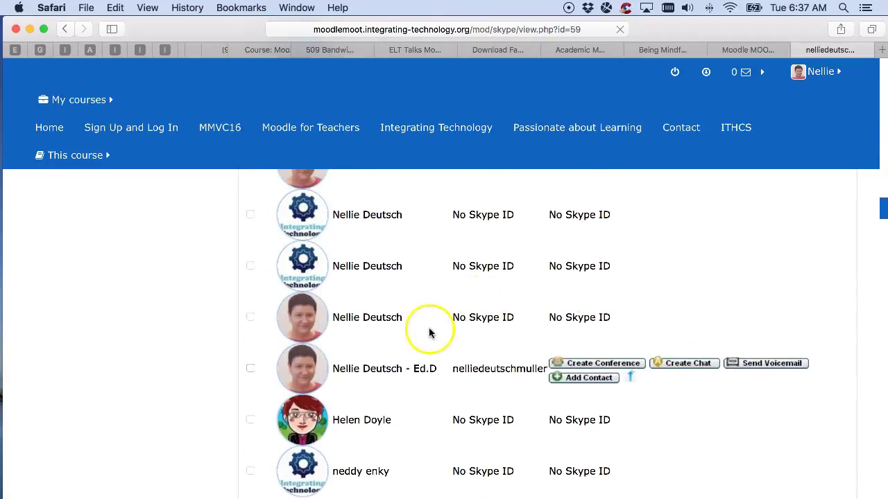
Tick the Select checkbox for your own entry, the only participant with a Skype ID.
{"action": "scroll", "coordinate": [437, 335], "scroll_direction": "down", "scroll_amount": 1}
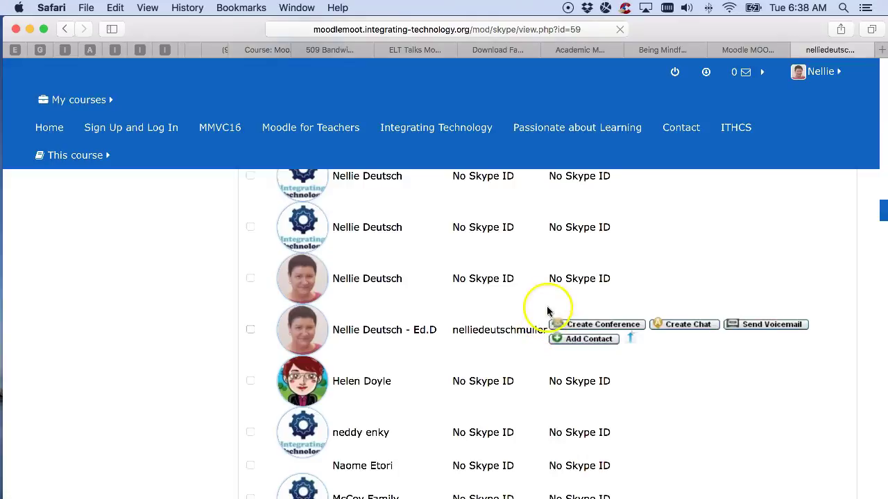
{"action": "scroll", "coordinate": [589, 312], "scroll_direction": "down", "scroll_amount": 1}
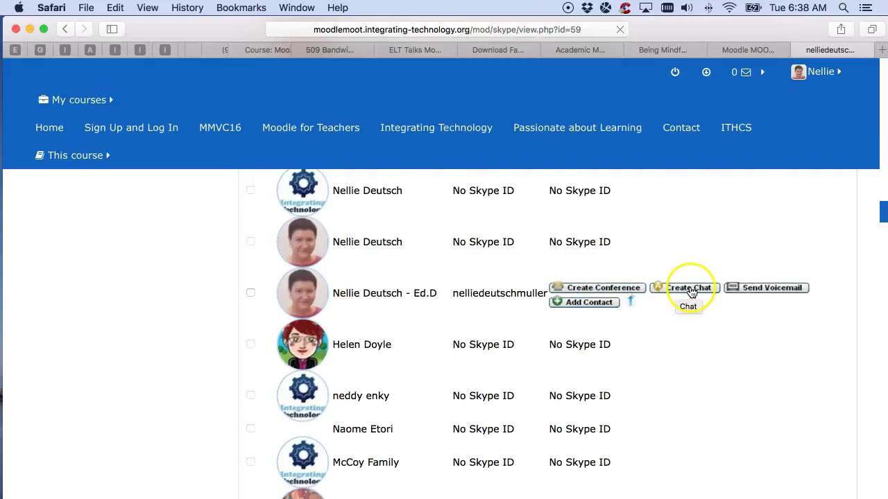
{"action": "scroll", "coordinate": [773, 293], "scroll_direction": "up", "scroll_amount": 2}
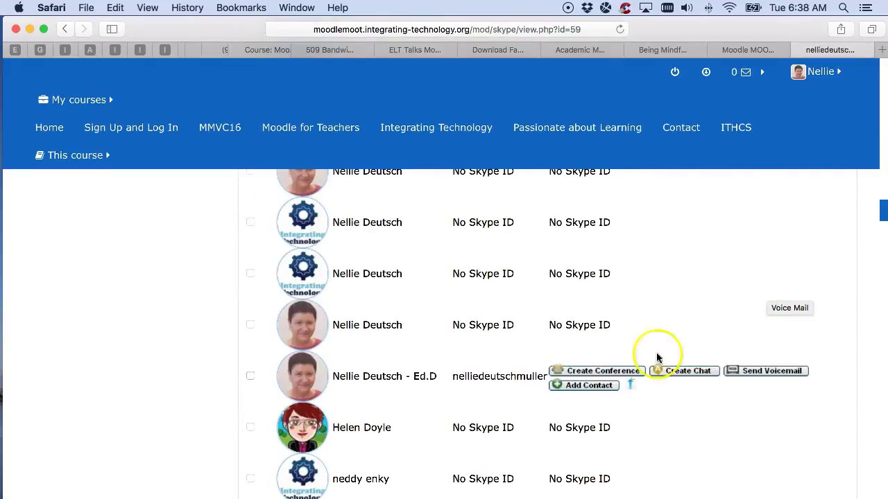
{"action": "left_click", "coordinate": [250, 378]}
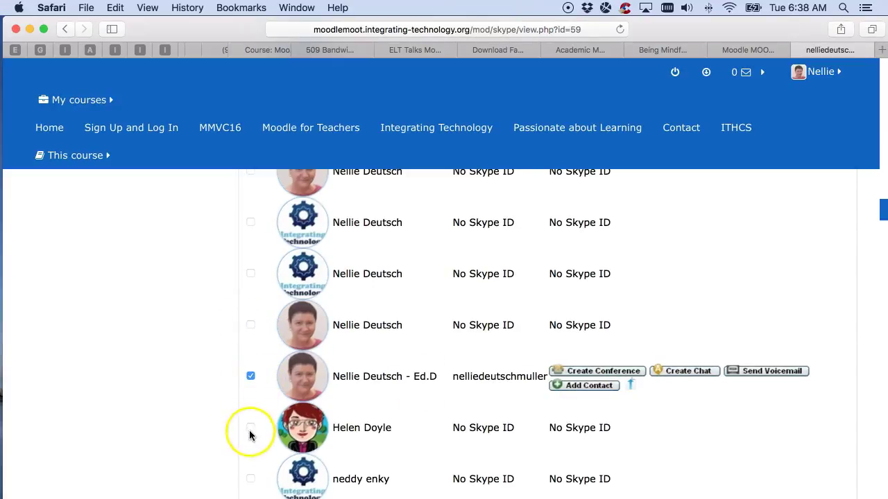
{"action": "scroll", "coordinate": [278, 410], "scroll_direction": "down", "scroll_amount": 4}
{"action": "scroll", "coordinate": [304, 376], "scroll_direction": "down", "scroll_amount": 2}
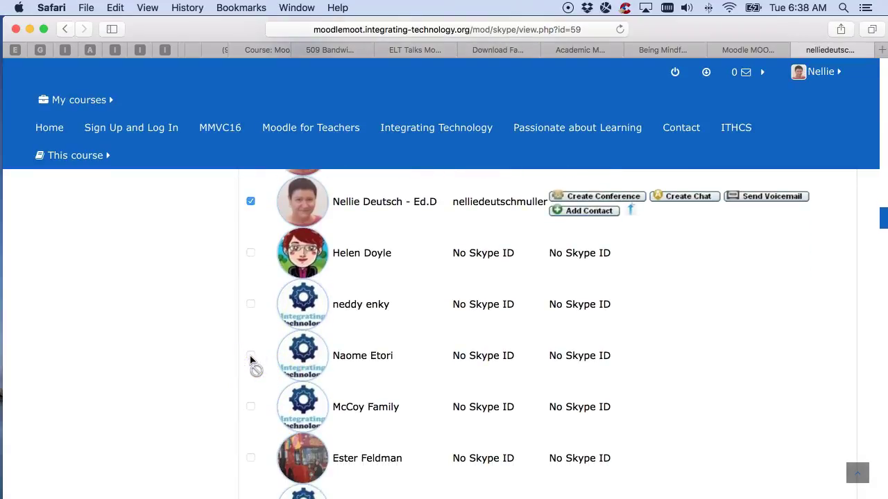
{"action": "scroll", "coordinate": [251, 360], "scroll_direction": "down", "scroll_amount": 3}
{"action": "scroll", "coordinate": [251, 360], "scroll_direction": "up", "scroll_amount": 10}
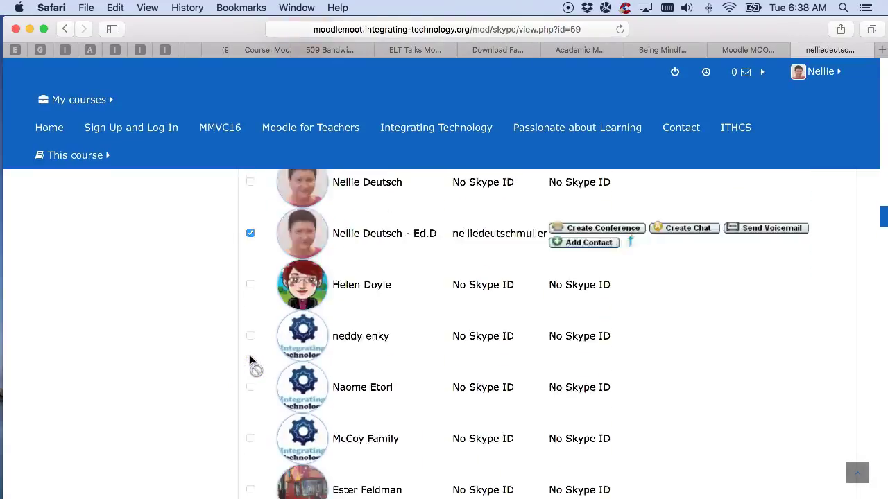
{"action": "scroll", "coordinate": [251, 360], "scroll_direction": "up", "scroll_amount": 10}
{"action": "left_click", "coordinate": [265, 334]}
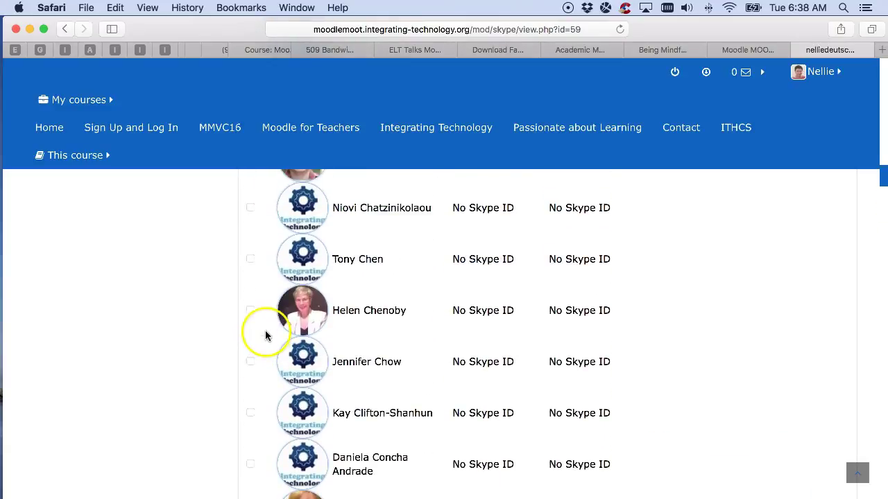
{"action": "left_click", "coordinate": [288, 316]}
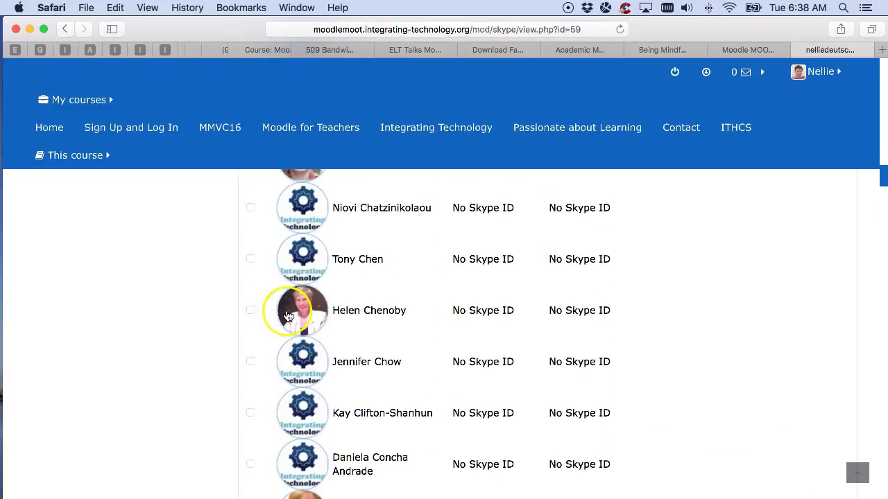